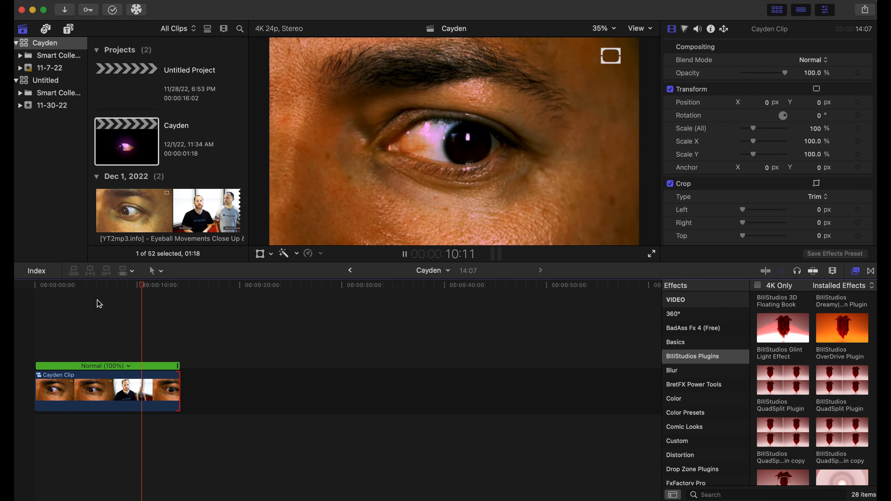
- Stop playback, return to the timeline start, and duplicate the eye clip as a connected clip directly above the original
key(space)
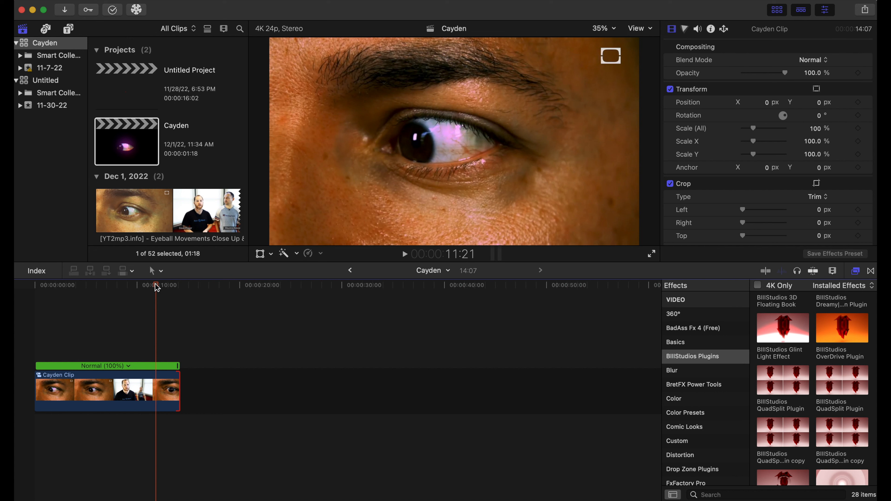
drag(159, 286, 25, 295)
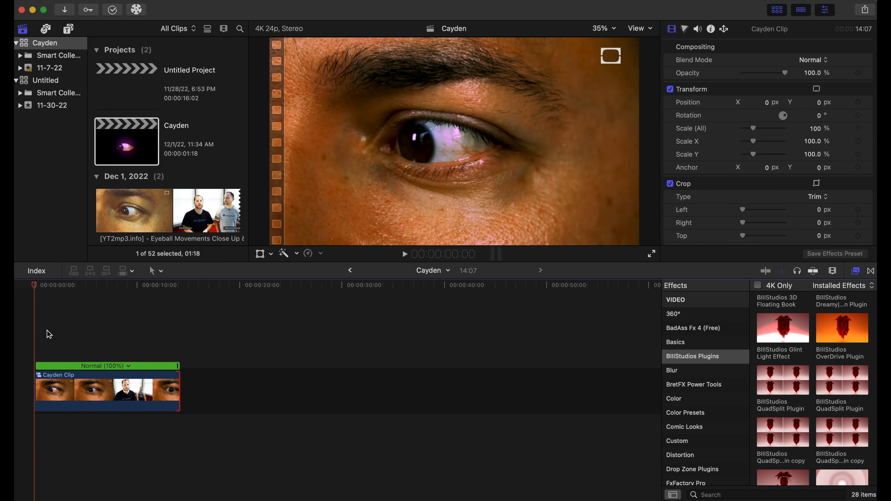
click(102, 386)
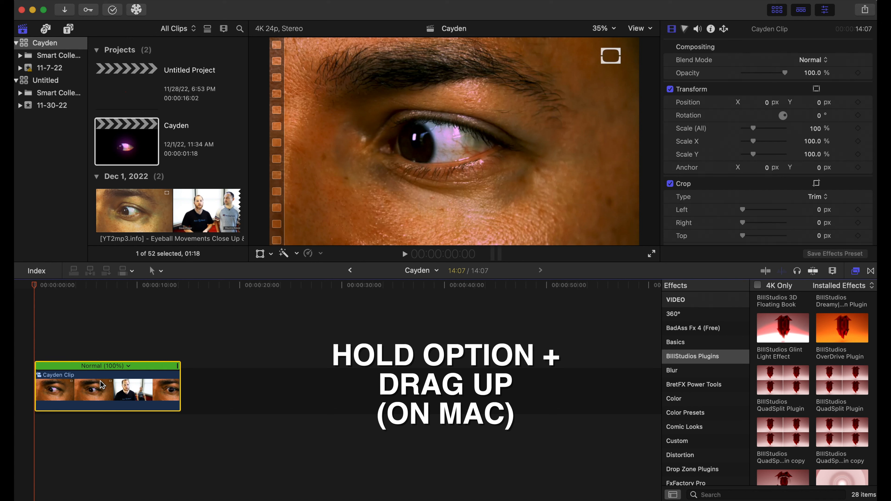
drag(102, 385, 99, 328)
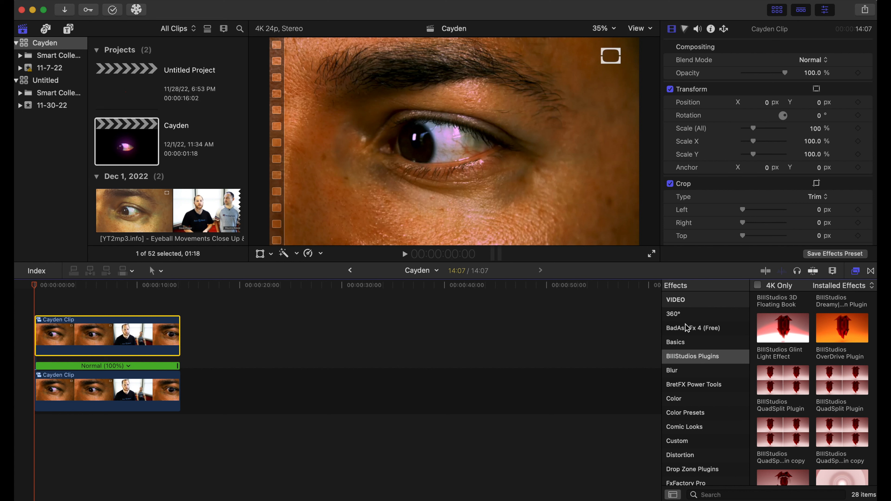
- Apply the Draw Mask effect from the Masks category to the upper copy of the clip
scroll(701, 392, down, 8)
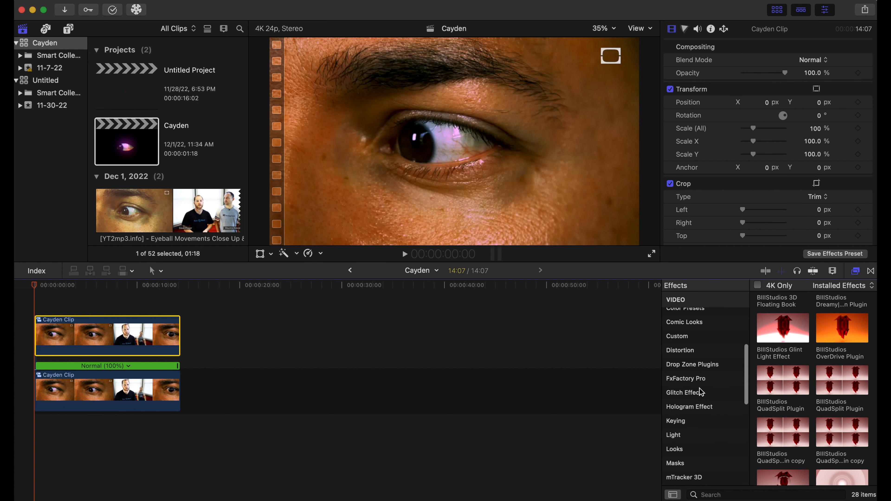
click(685, 445)
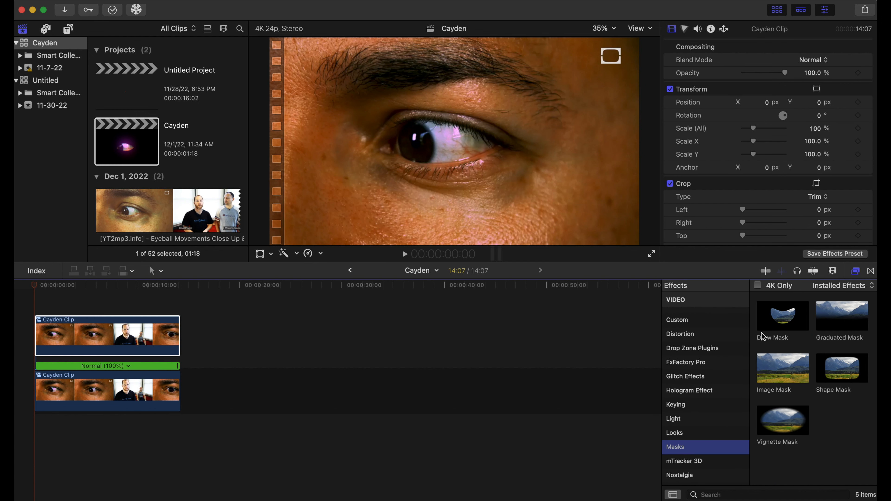
mouse_move(786, 322)
mouse_down()
mouse_move(383, 352)
mouse_move(265, 356)
mouse_move(130, 343)
mouse_up()
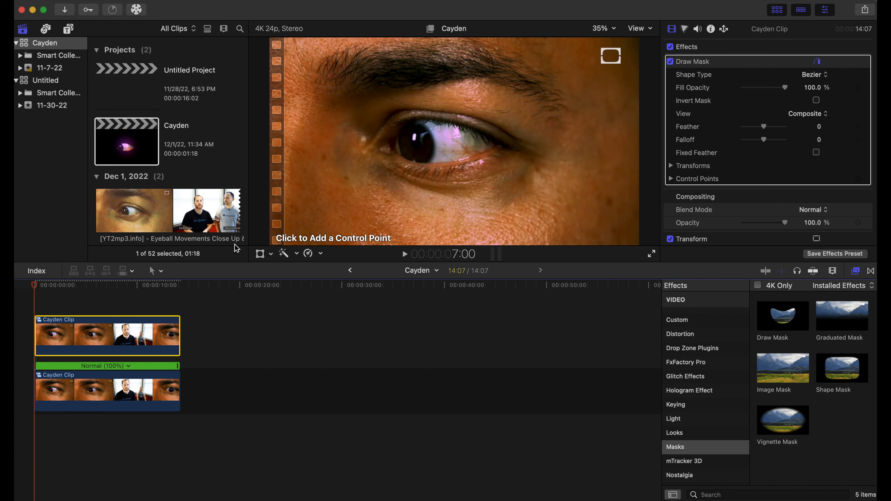
- Draw a closed Bezier mask around the visible eyeball, following the edges of the upper and lower eyelids
click(496, 146)
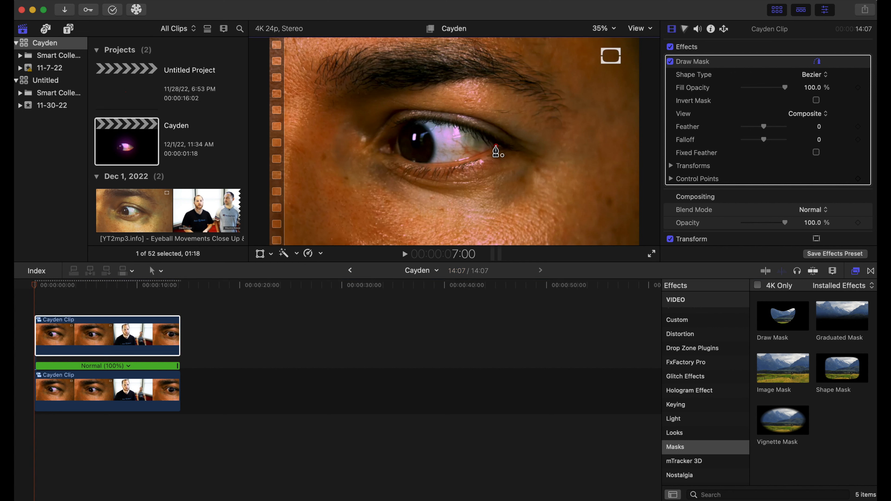
click(478, 134)
click(472, 133)
mouse_move(448, 123)
mouse_down()
mouse_move(418, 122)
mouse_move(398, 134)
mouse_up()
click(400, 128)
click(394, 145)
drag(395, 144, 395, 151)
click(399, 155)
click(421, 162)
drag(421, 162, 477, 156)
click(496, 146)
- Show the retiming controls on the masked upper clip and speed it up to 8x
click(66, 347)
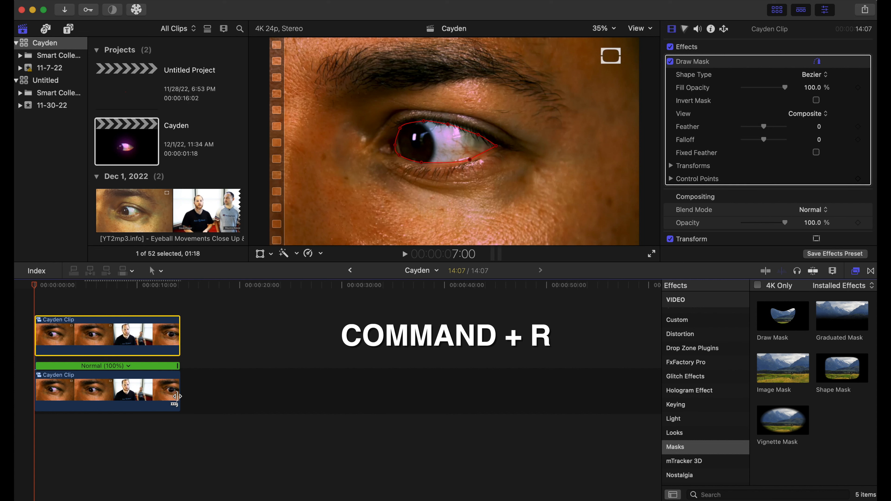
key(super+r)
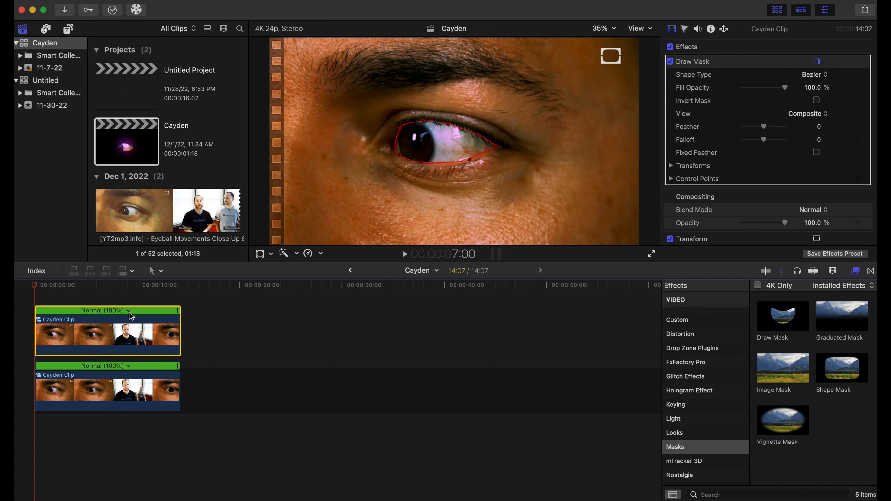
click(129, 312)
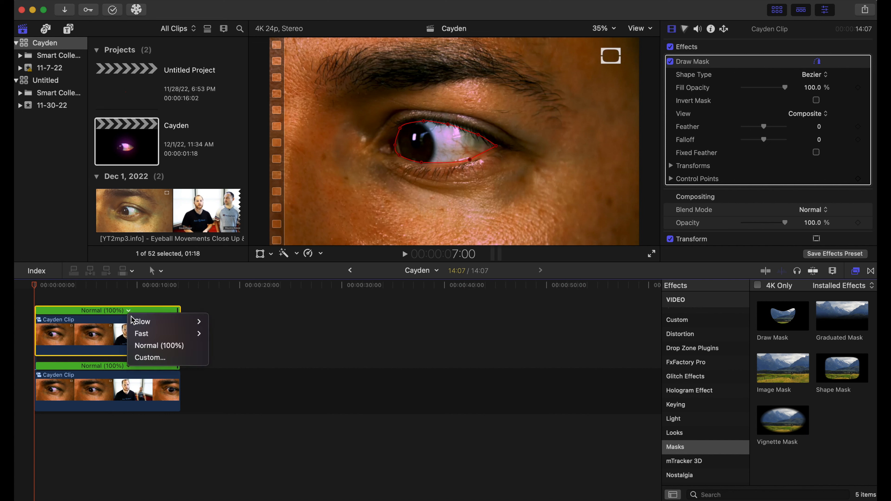
mouse_move(139, 334)
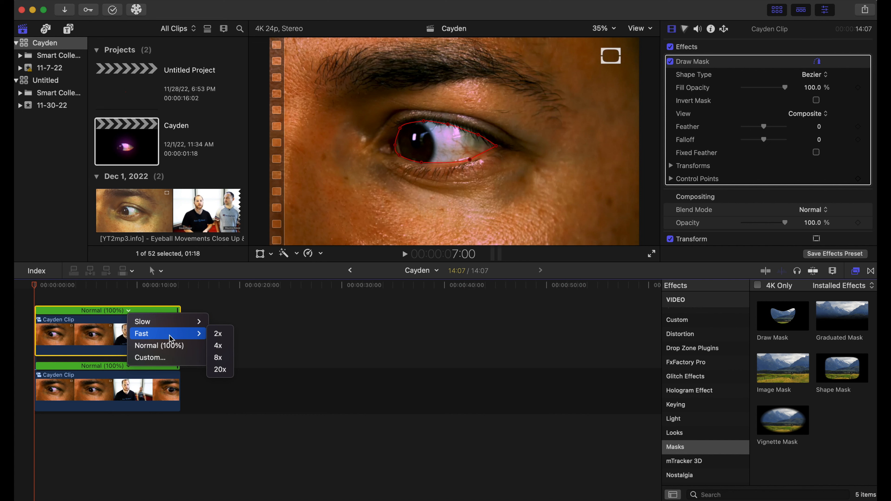
click(219, 361)
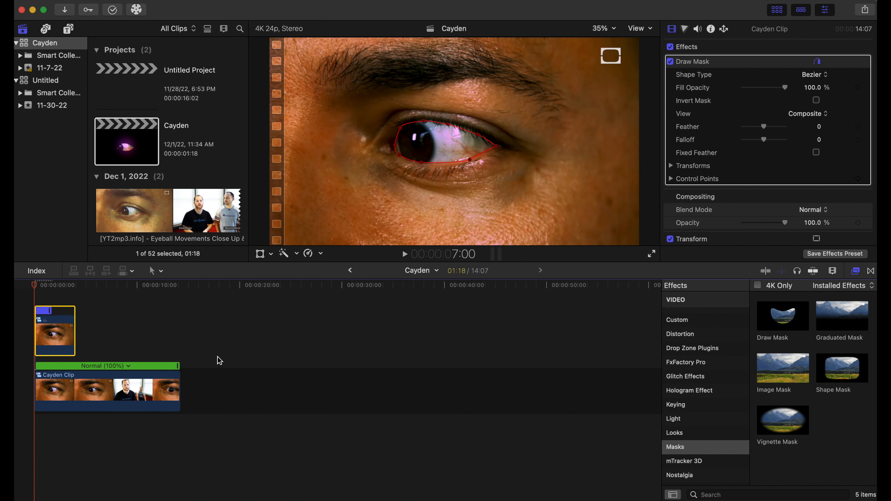
- Speed up the original lower clip to Fast 8x so that it matches the masked copy
click(130, 367)
mouse_move(190, 389)
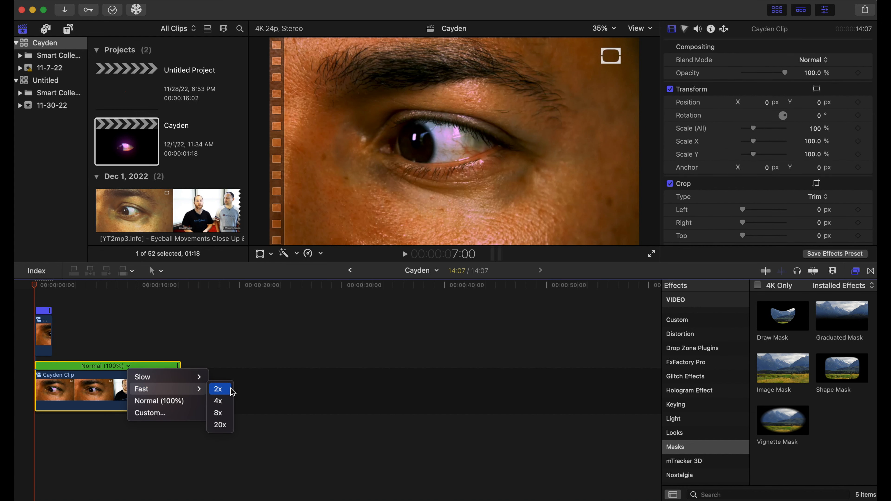
click(228, 416)
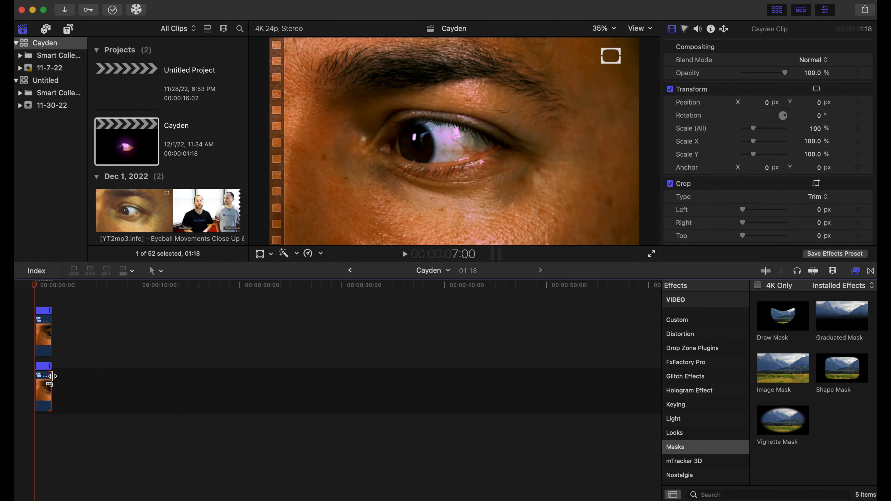
- Try to extend the ends of both sped-up clips, and check the first frames of the timeline
drag(51, 377, 71, 376)
drag(51, 333, 64, 334)
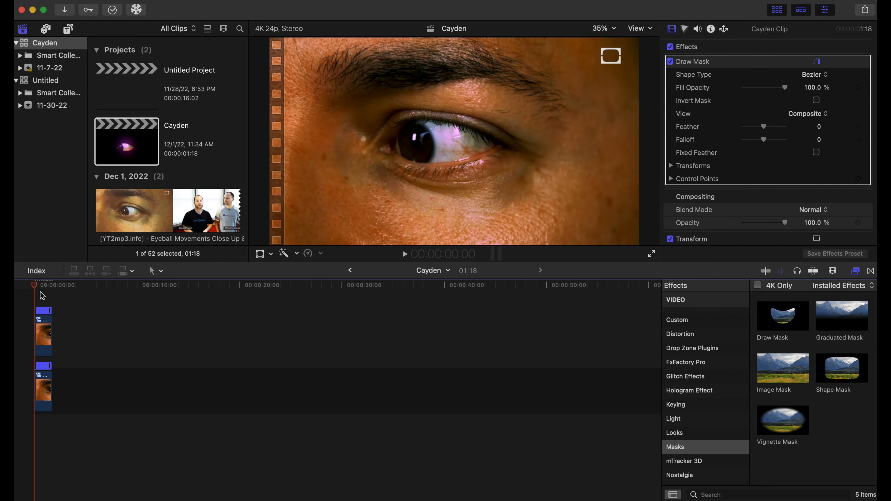
click(40, 292)
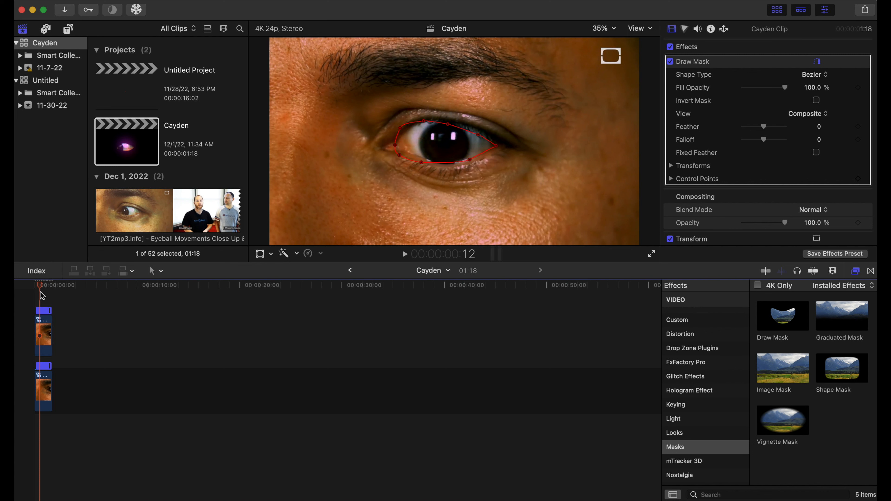
click(35, 291)
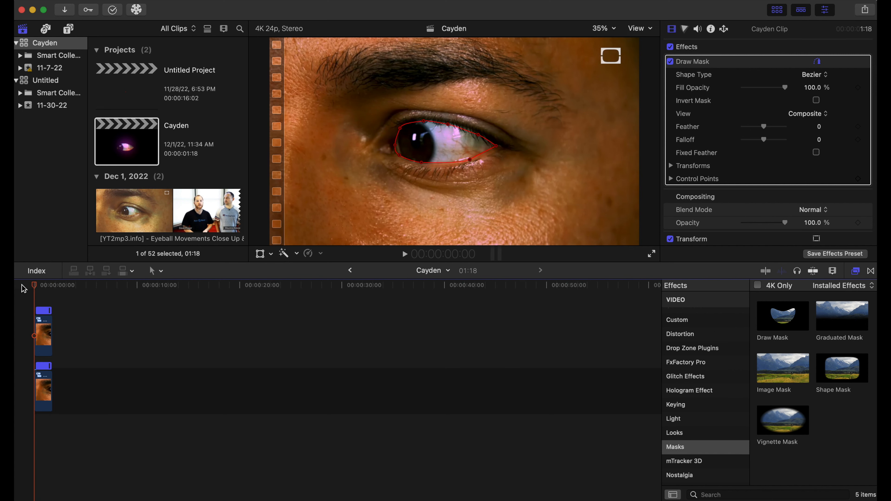
- Apply the BIIIStudios Glint Light Effect from BIIIStudios Plugins to the masked upper clip
click(42, 331)
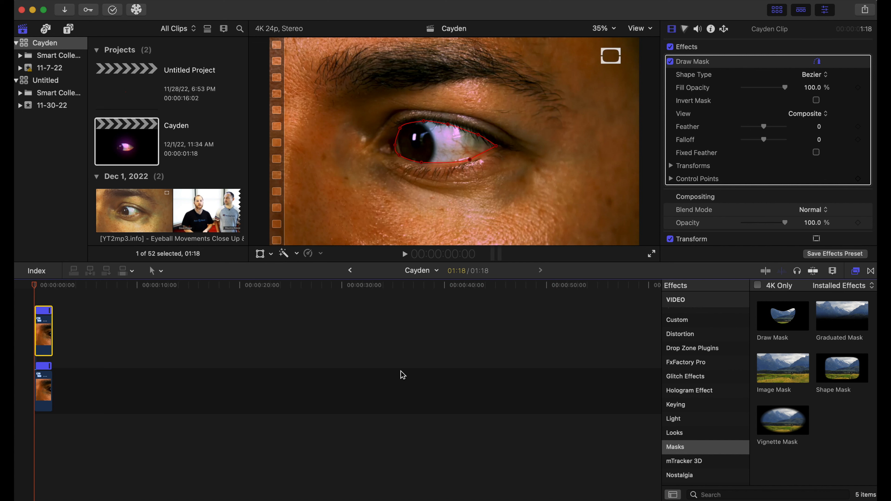
scroll(683, 350, up, 8)
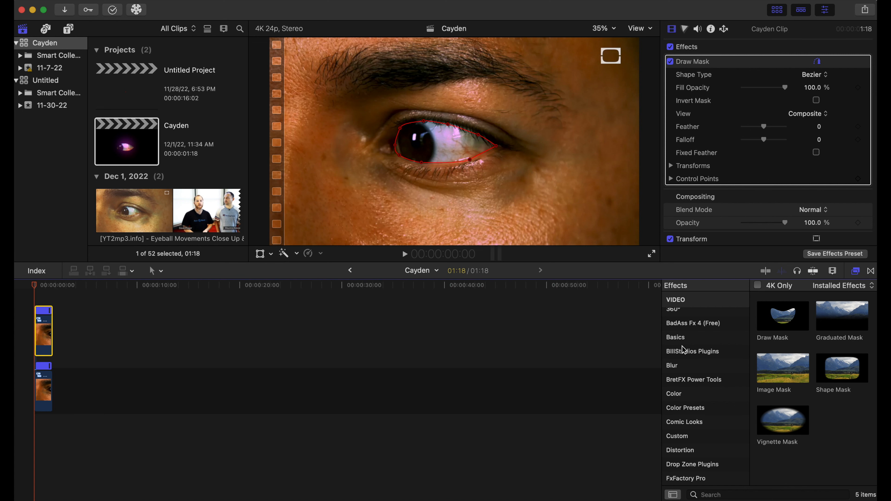
scroll(684, 349, up, 3)
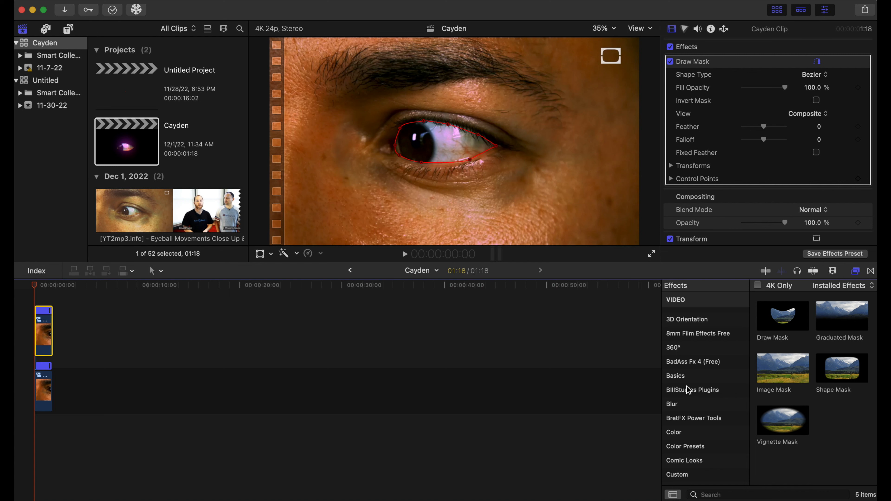
scroll(687, 386, up, 2)
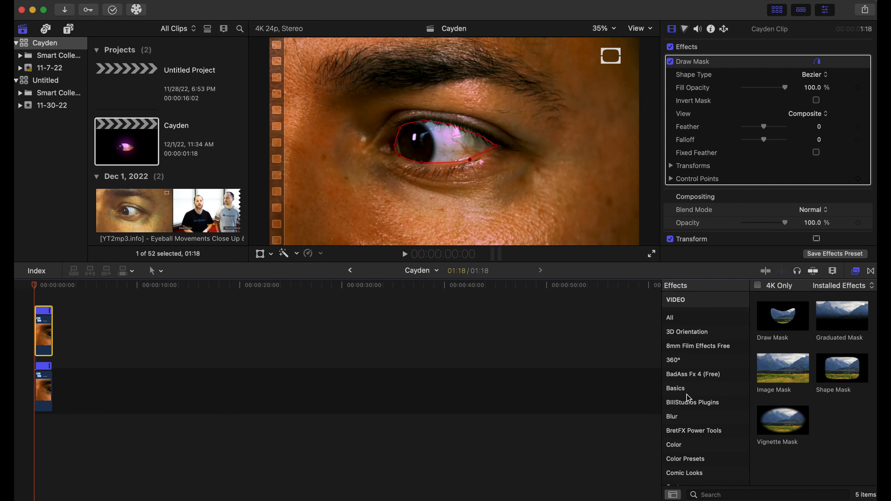
click(688, 402)
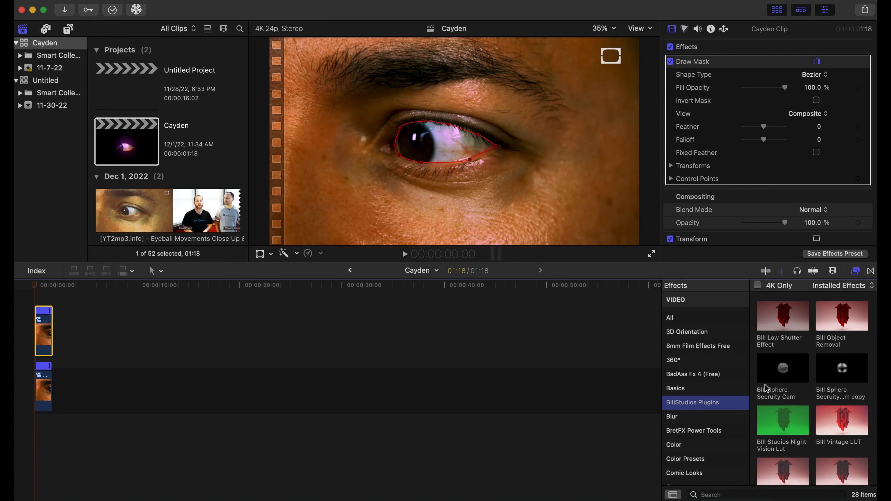
scroll(780, 383, down, 5)
scroll(780, 385, down, 5)
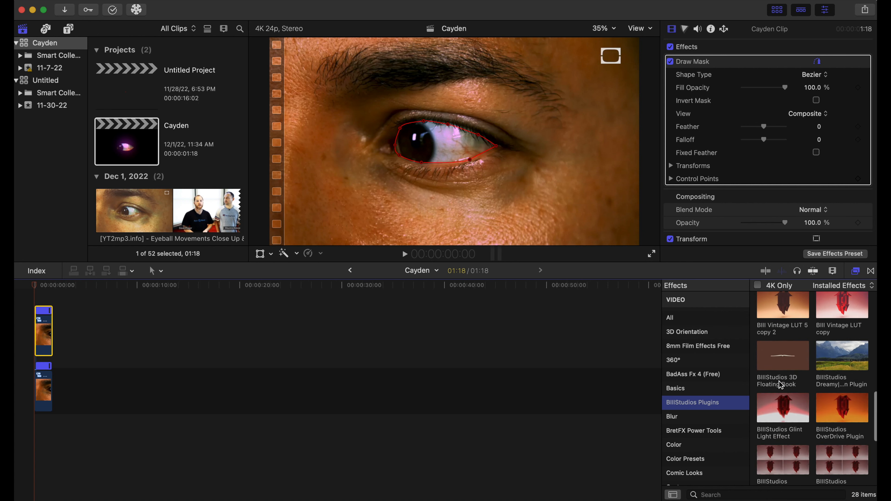
scroll(781, 385, up, 3)
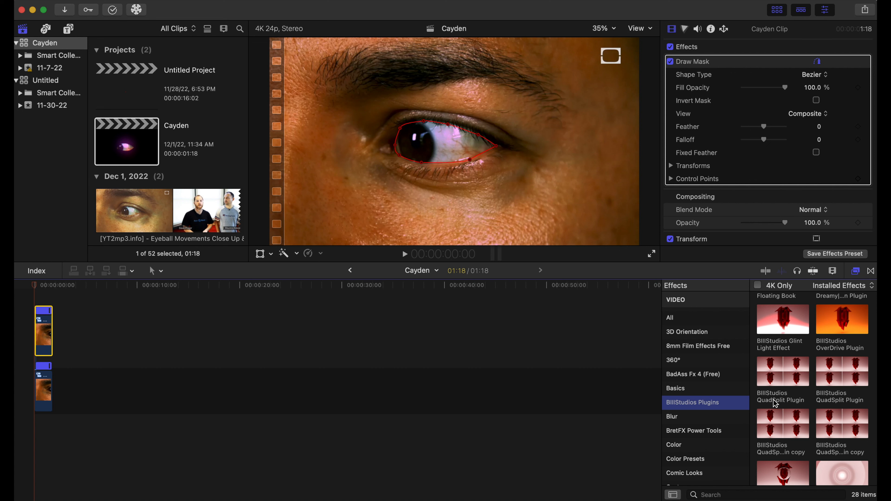
scroll(776, 404, up, 1)
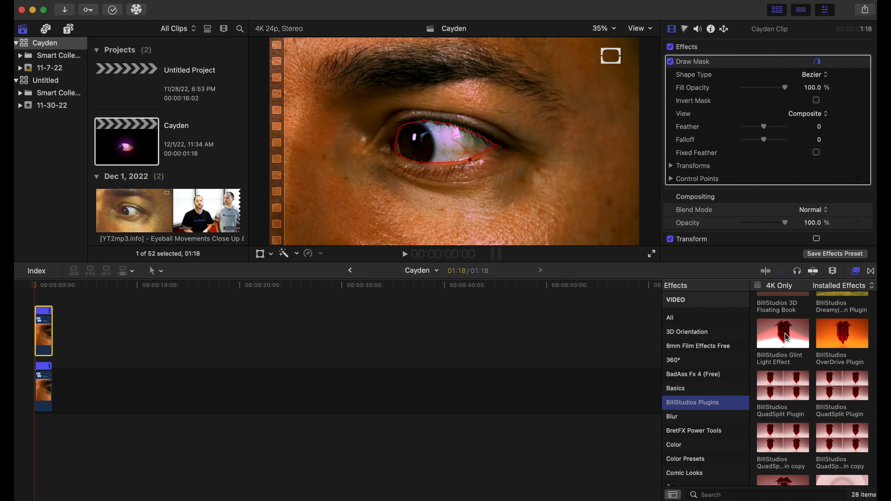
drag(787, 338, 46, 341)
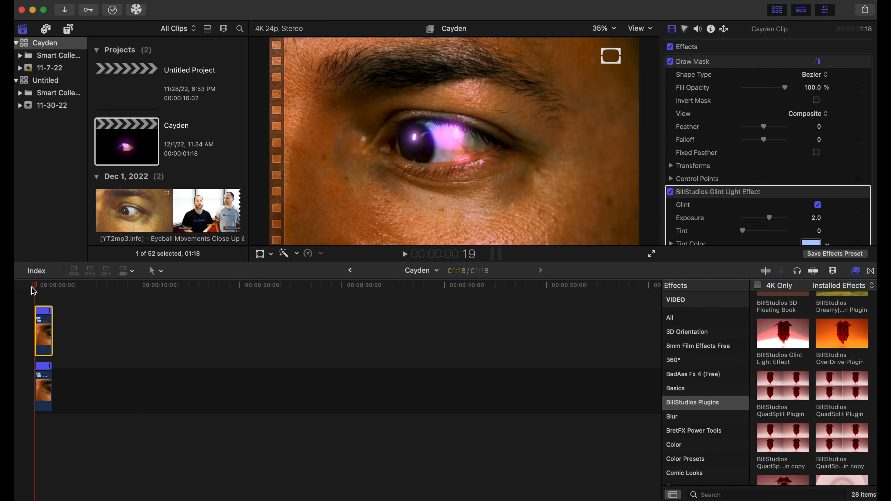
- Play the timeline to preview the glint effect on the eye, and park the playhead at frame 6
key(space)
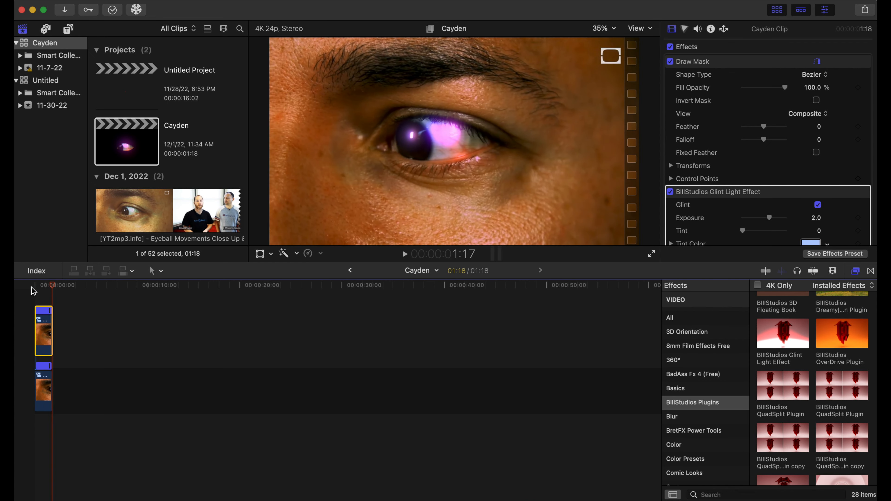
key(Home)
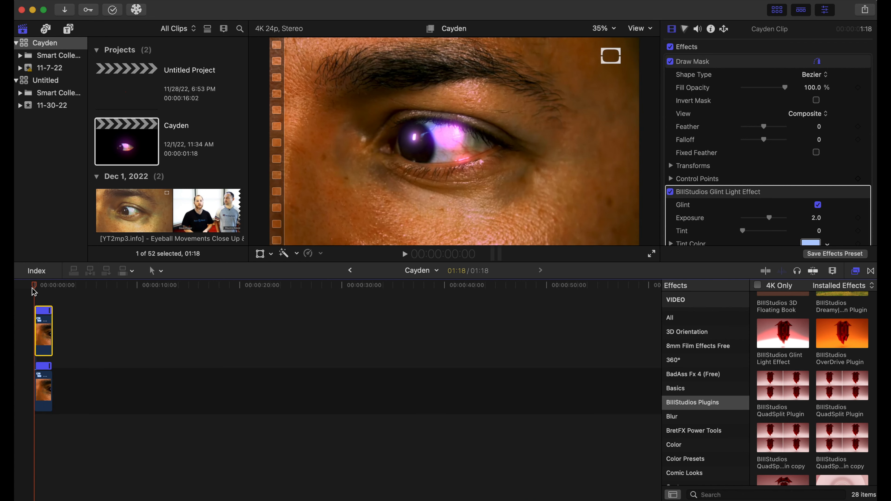
click(37, 286)
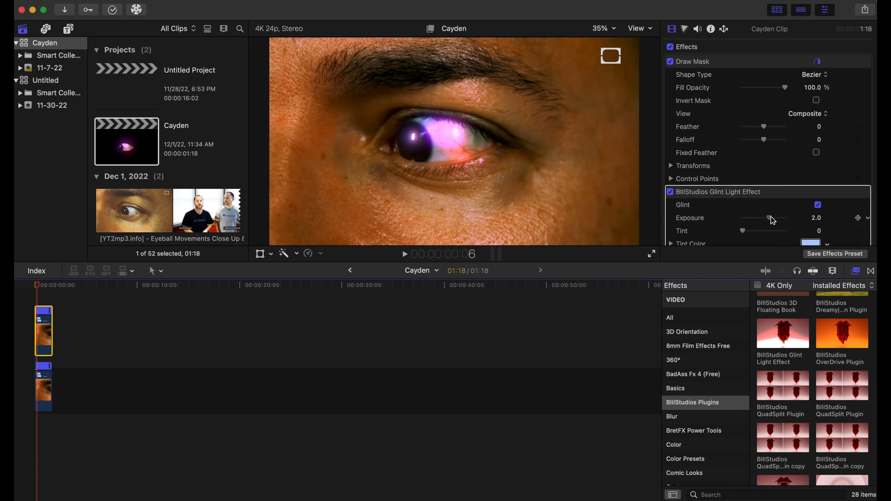
- Set the glint effect's Exposure to 1.0 and change its Tint Color to dark blue
drag(772, 220, 769, 222)
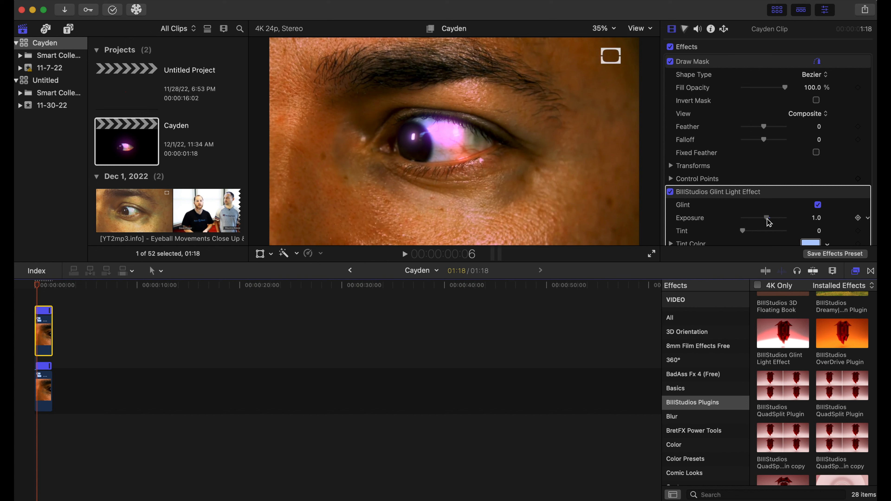
scroll(797, 209, down, 5)
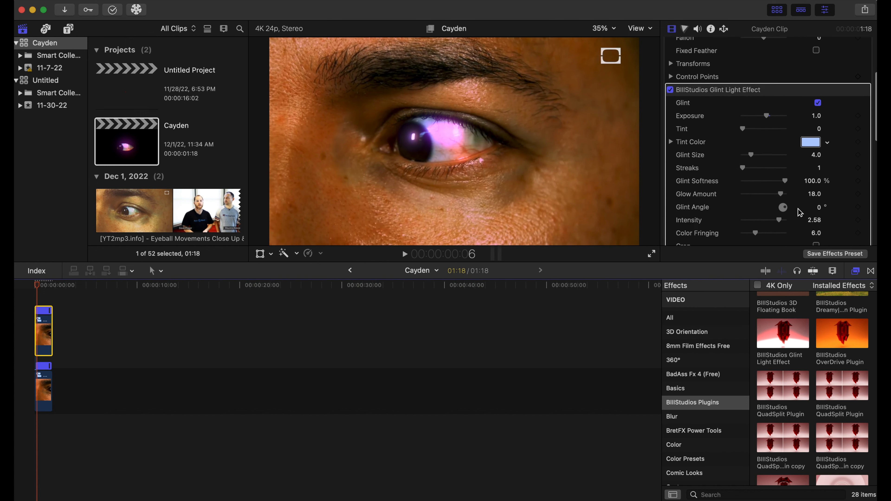
click(827, 129)
click(819, 169)
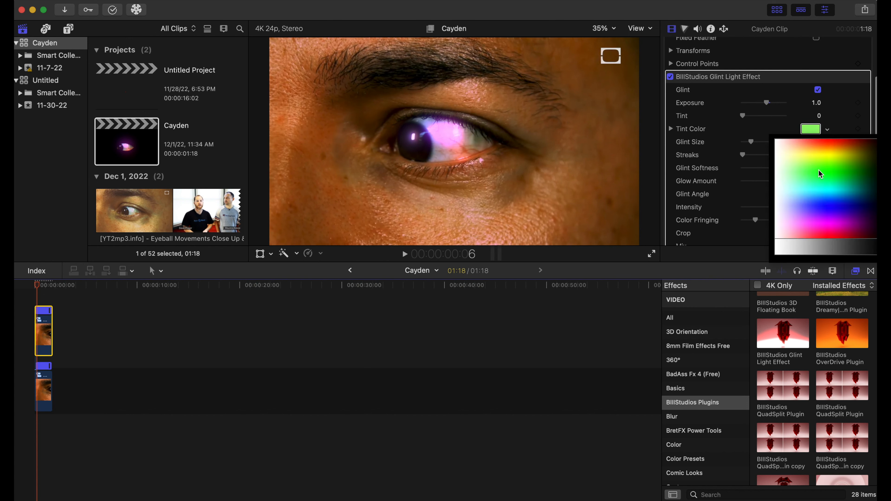
drag(827, 177, 862, 181)
drag(859, 197, 861, 201)
click(858, 200)
- Set the glint effect's Glow Amount to 12.0 and its Intensity to 2.45
scroll(859, 166, down, 5)
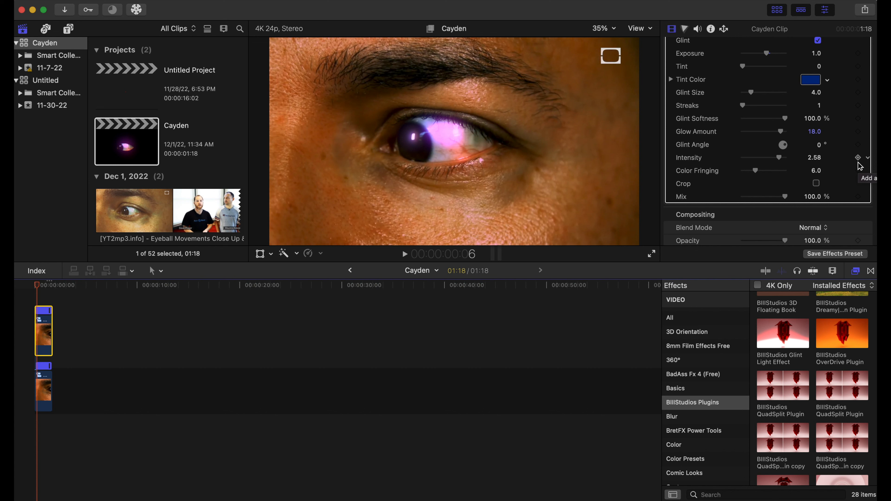
drag(783, 133, 778, 162)
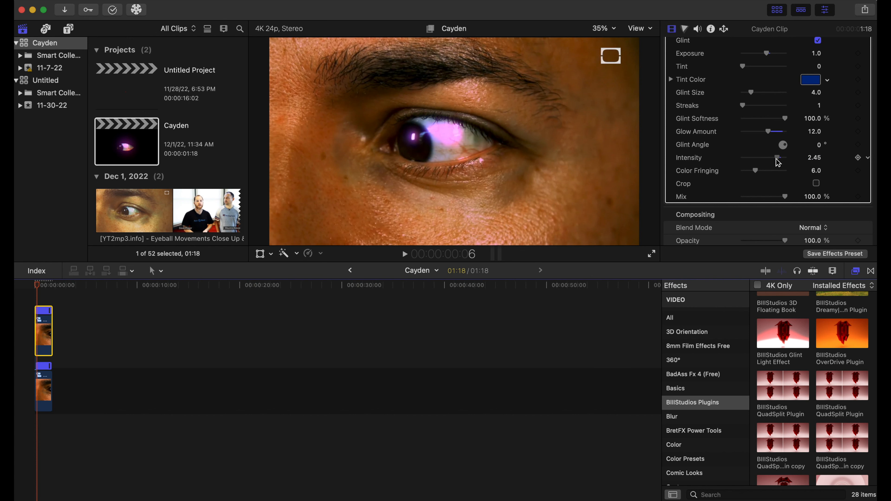
- Play the timeline from the start to review the glint effect's current glow and intensity on the eye
key(space)
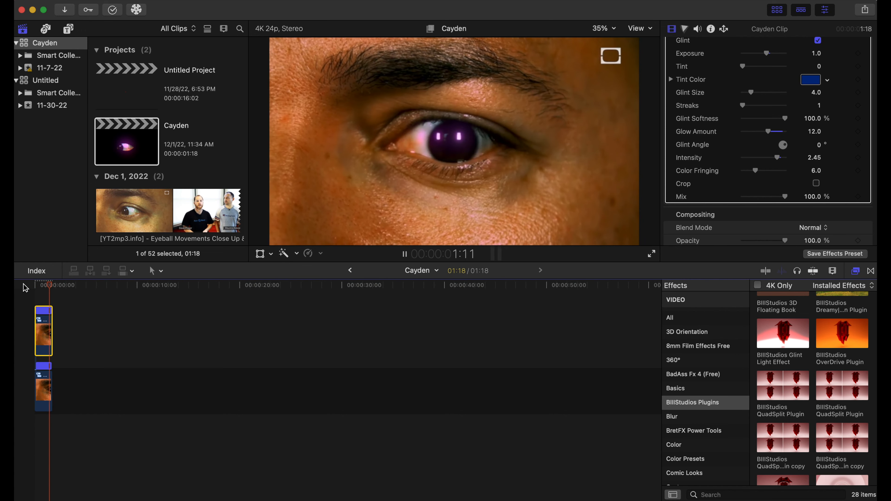
key(Home)
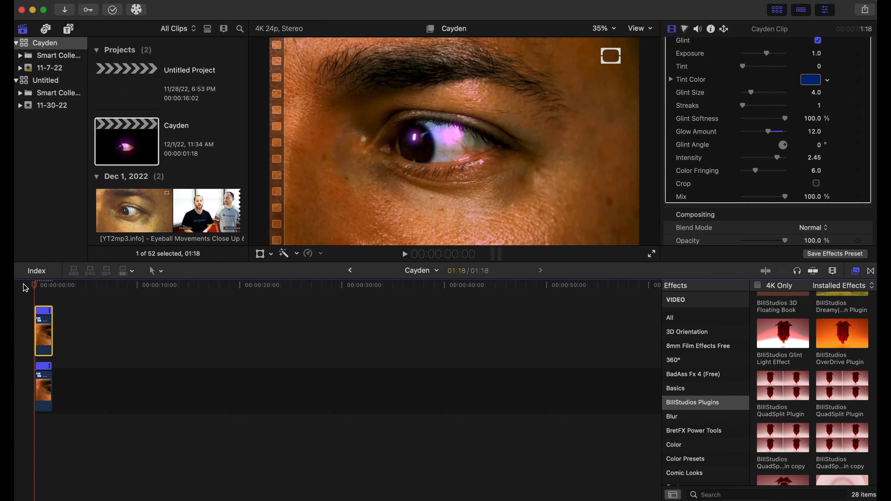
key(space)
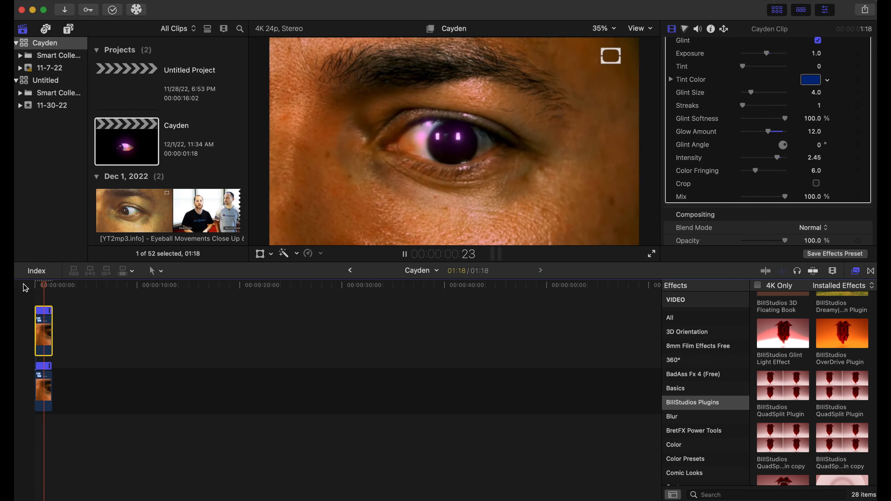
key(space)
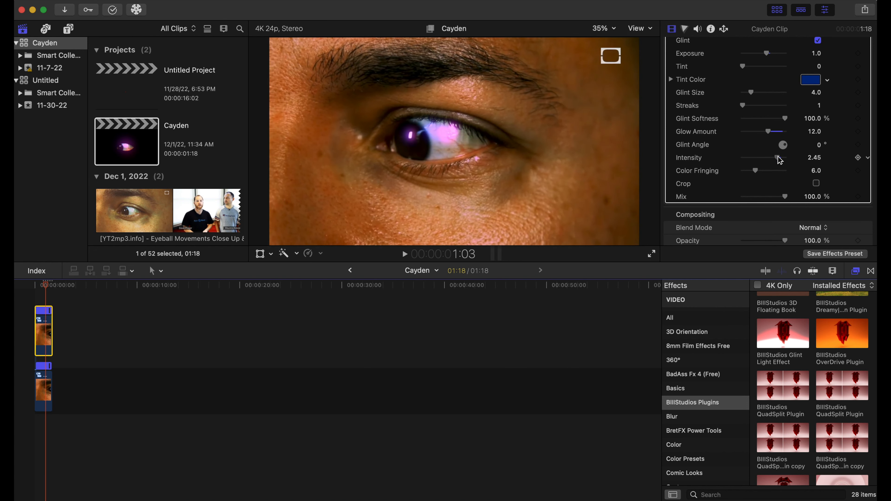
- Set the glint effect's Intensity to 2.62 and play the timeline from the start to check it
drag(778, 157, 783, 164)
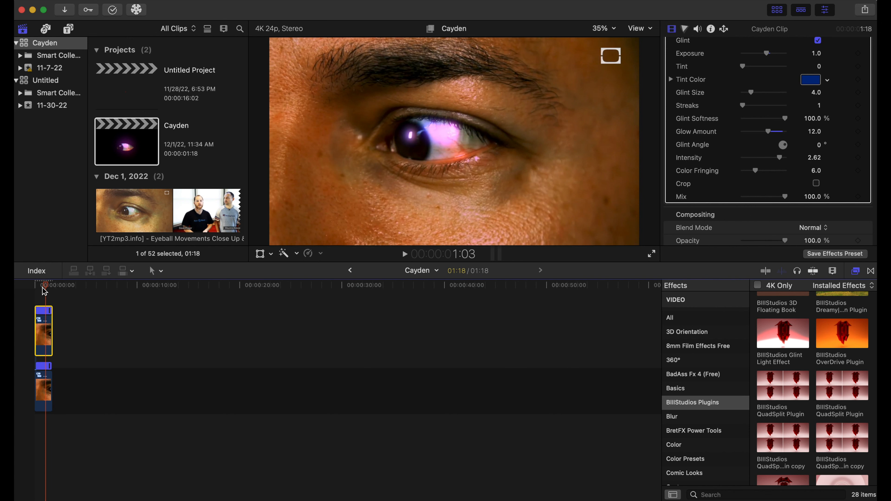
drag(45, 290, 21, 290)
key(space)
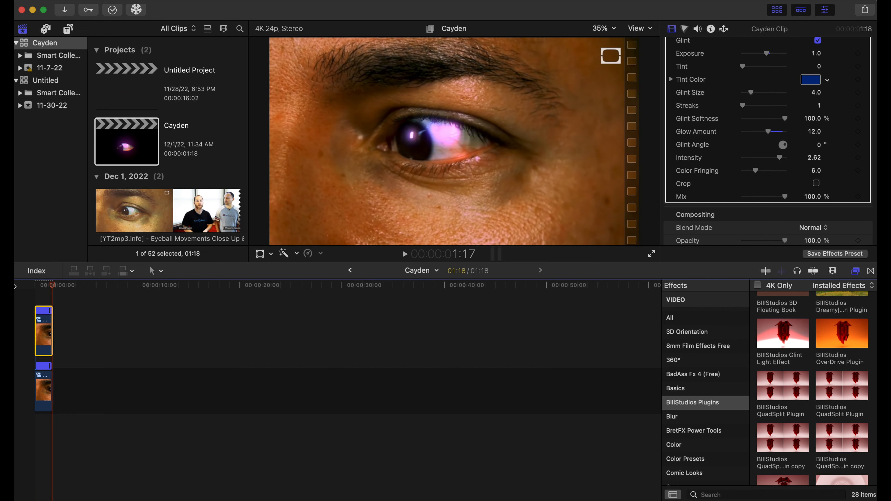
click(35, 291)
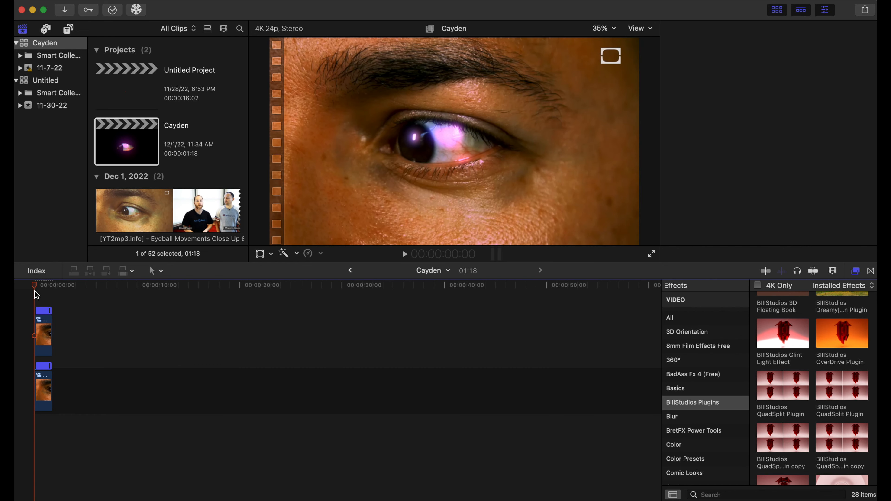
key(space)
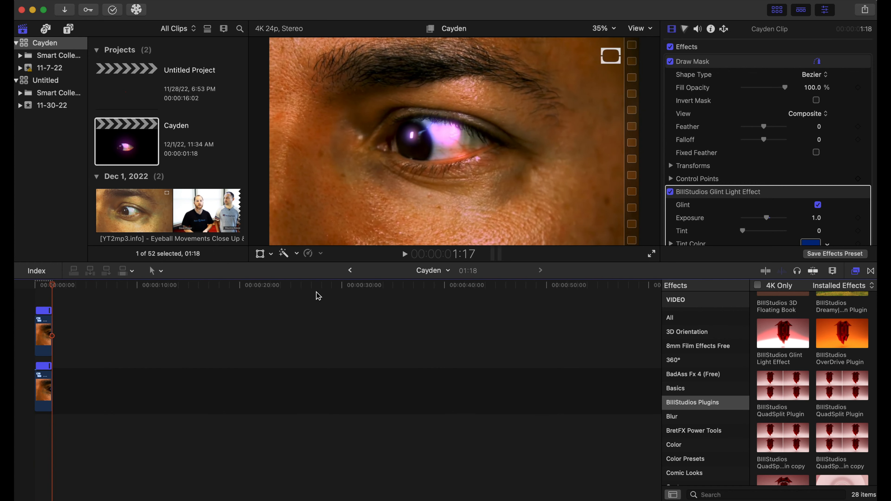
- Remove the BIIIStudios Glint Light Effect from the upper clip and apply the Radial blur effect to it instead
click(777, 196)
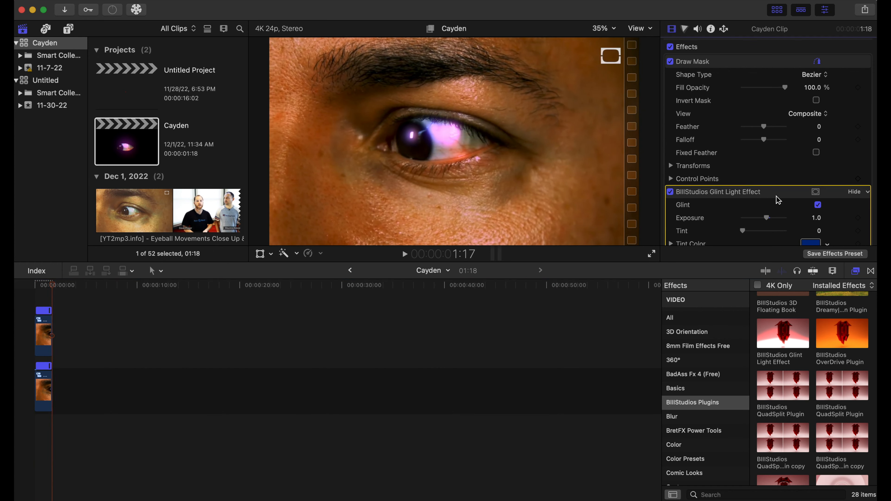
key(Delete)
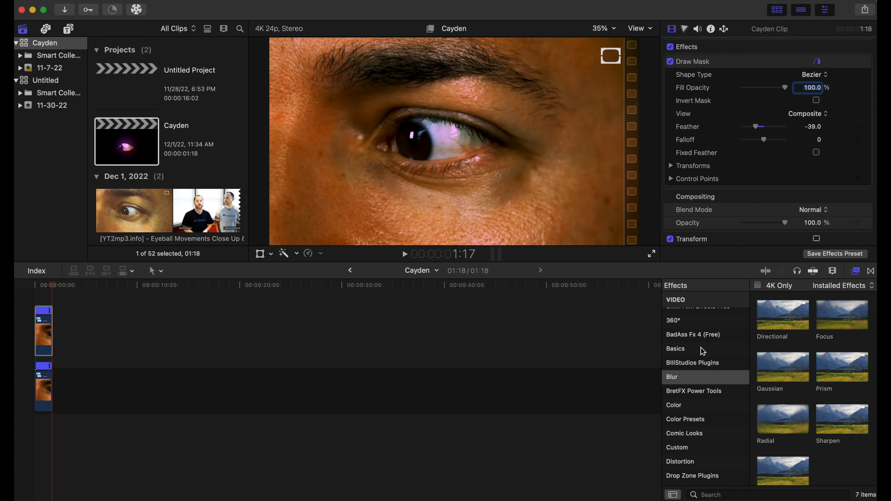
scroll(703, 351, down, 1)
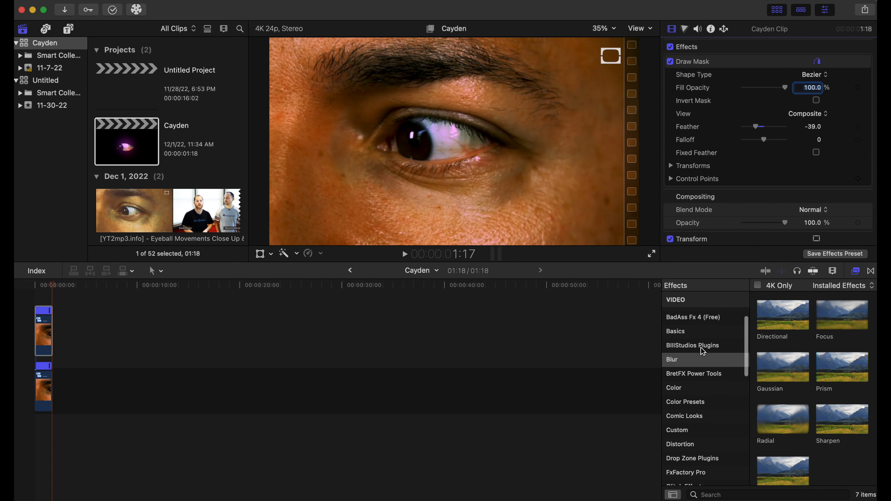
scroll(703, 351, down, 2)
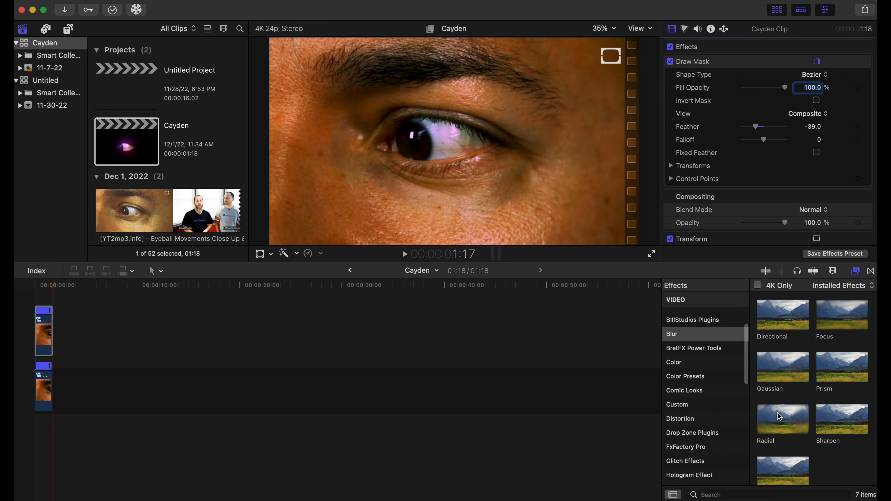
drag(780, 416, 44, 332)
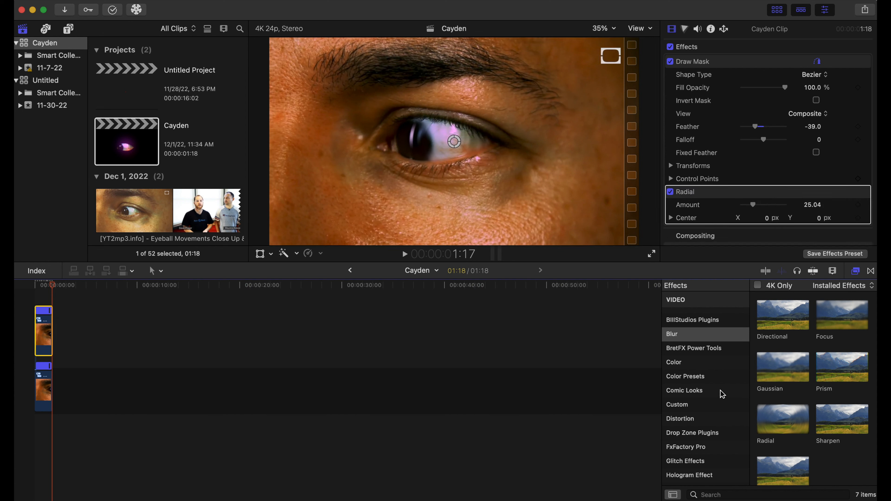
- Search all video effects for "glow", apply the Glow effect to the upper clip, and play the timeline to preview it
scroll(722, 394, up, 1)
click(733, 495)
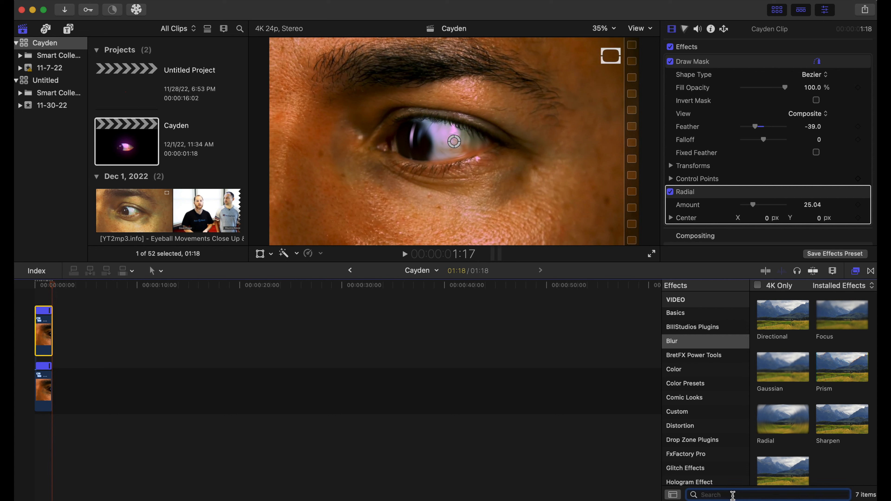
text(glow)
scroll(718, 323, up, 2)
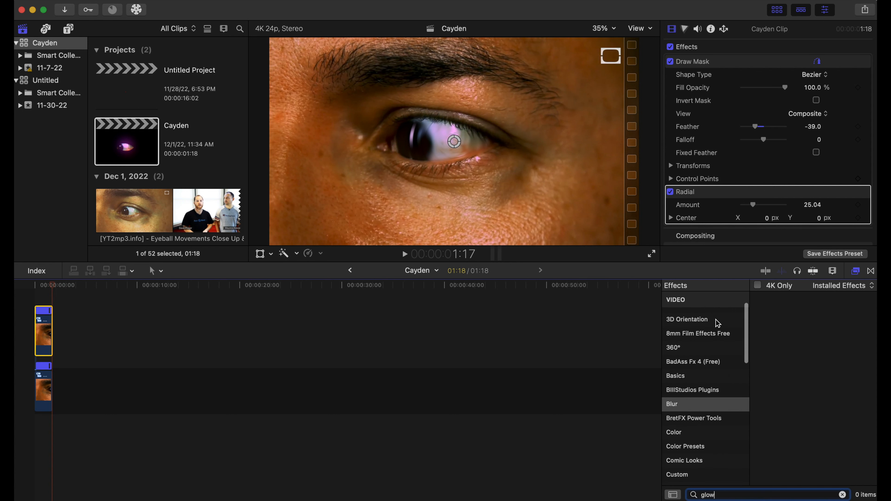
scroll(712, 324, up, 2)
click(703, 341)
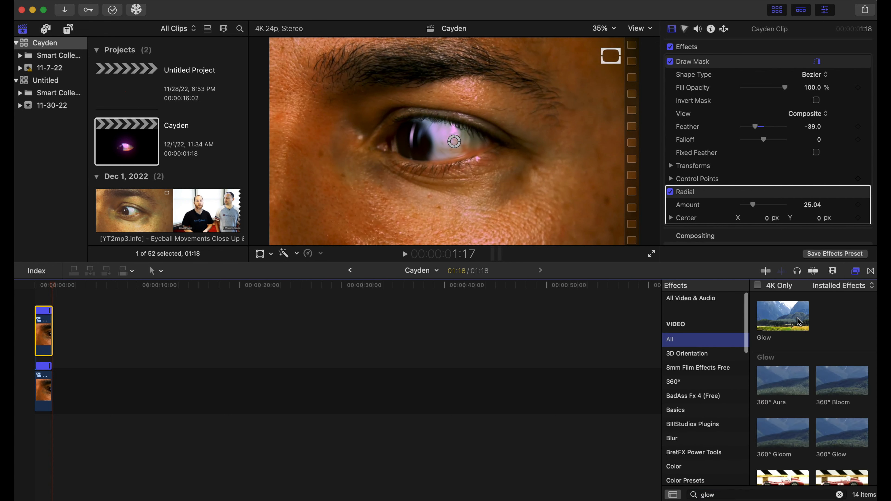
drag(799, 322, 44, 330)
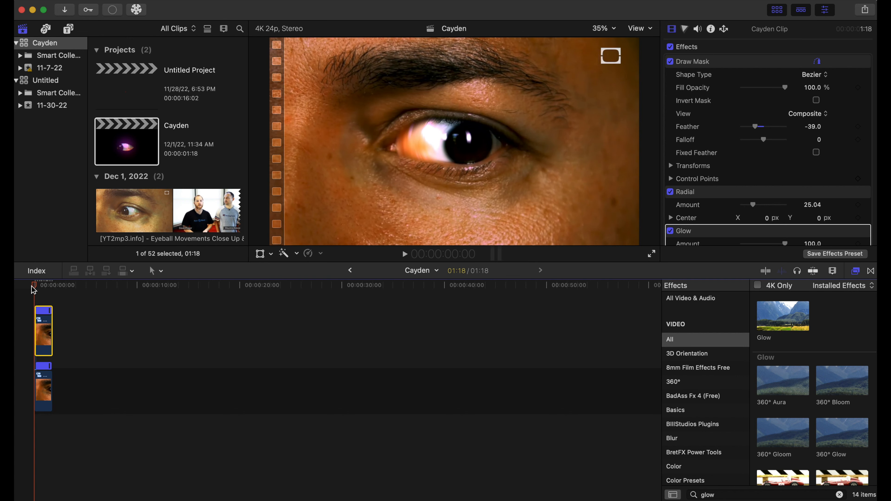
key(space)
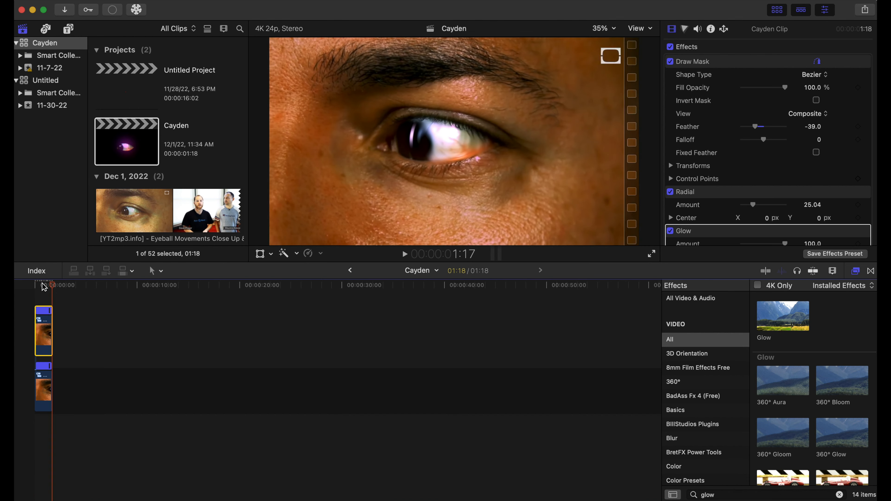
- Keyframe the Radial blur's Amount at frame 3, and set it to 30.99 at 1:04
click(42, 285)
click(37, 286)
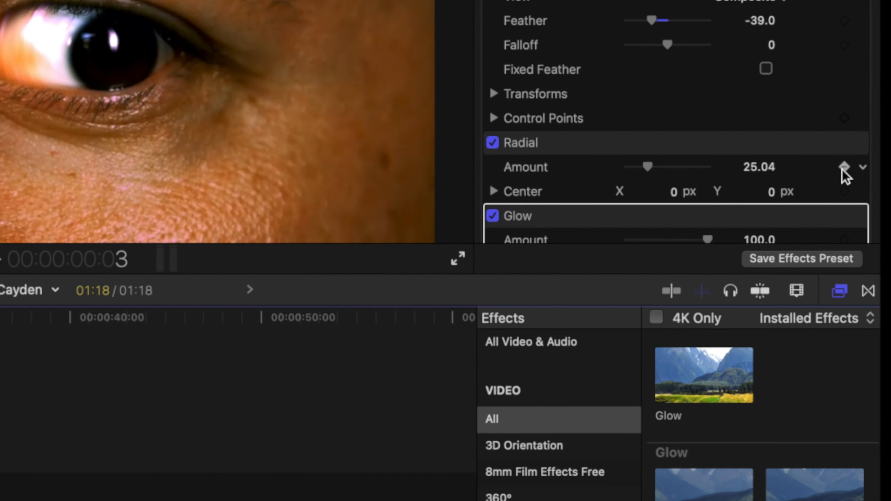
click(844, 167)
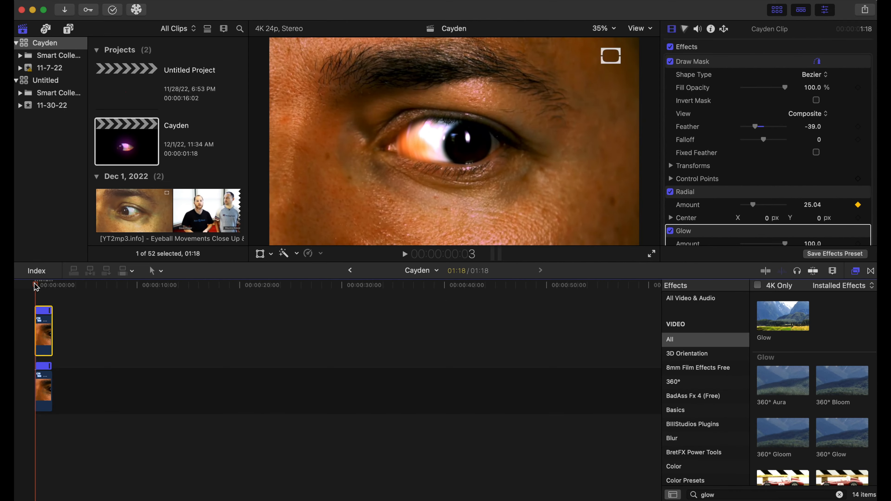
drag(34, 284, 49, 293)
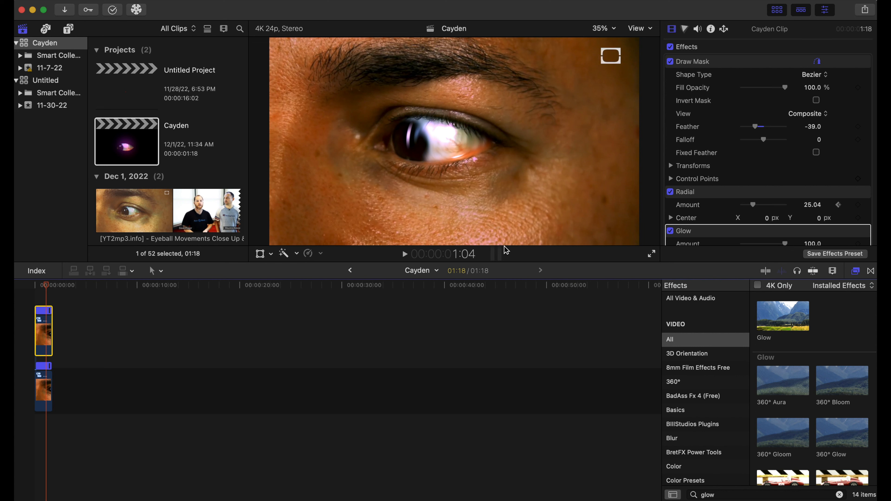
drag(753, 205, 758, 210)
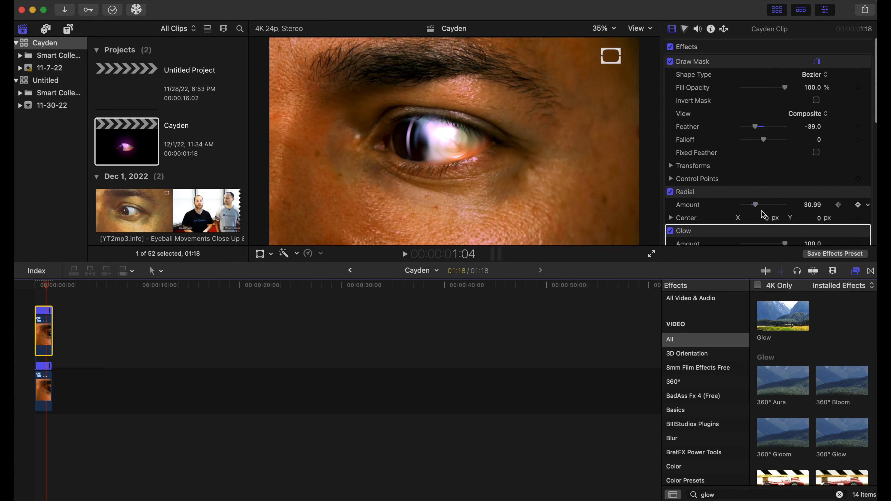
- Set the Radial blur's Center X to -0.19 px and play the timeline from the start to preview it
drag(768, 220, 767, 223)
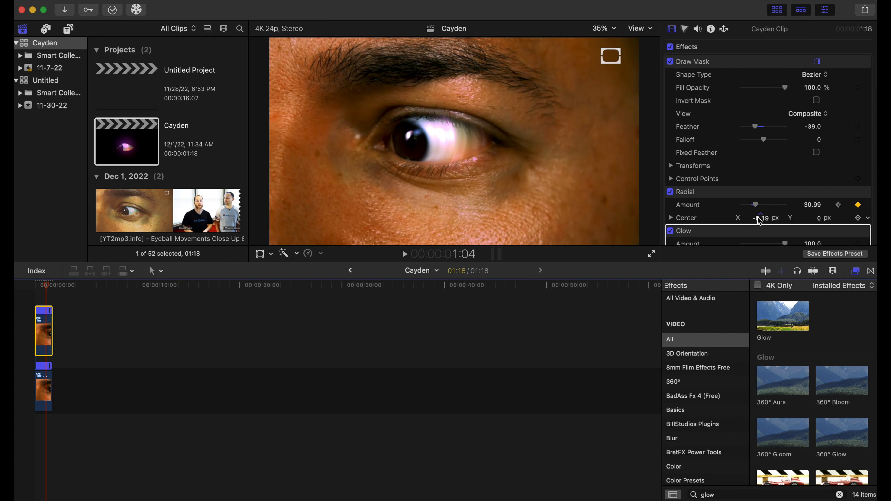
drag(761, 218, 762, 218)
drag(45, 285, 34, 285)
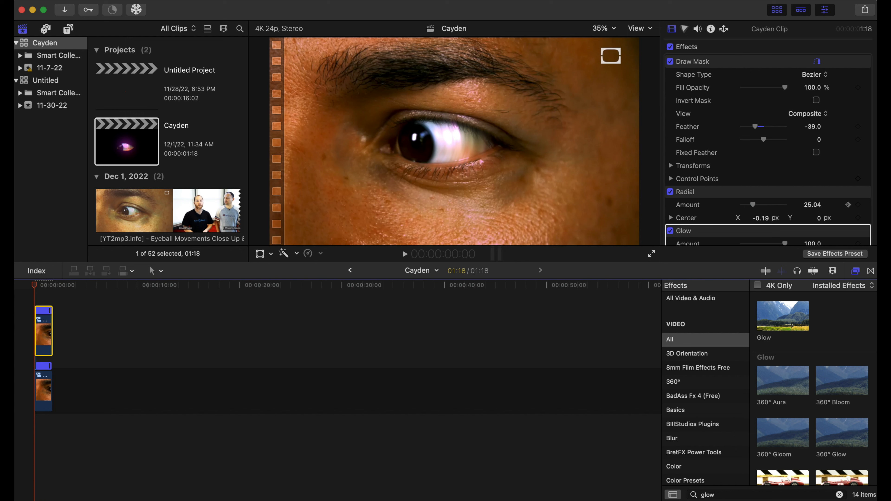
key(space)
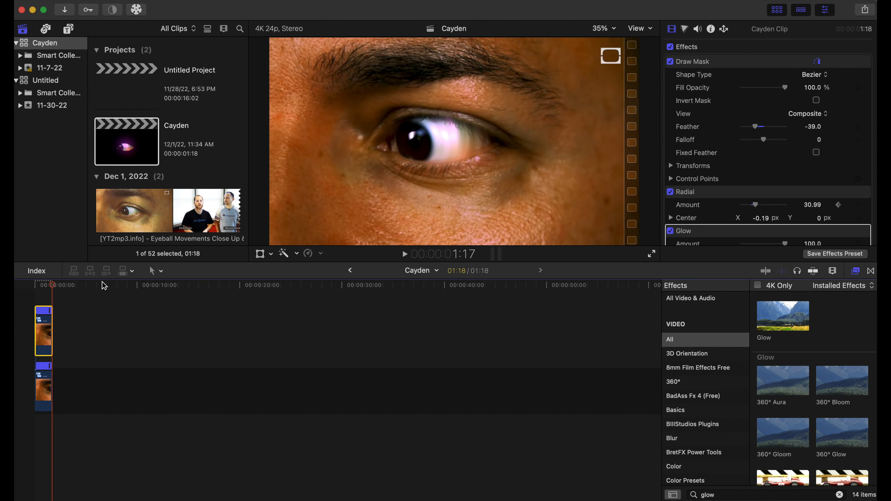
- Set the Radial blur's Amount to 17.17 at frame 17 and play the timeline from the start
drag(54, 287, 42, 288)
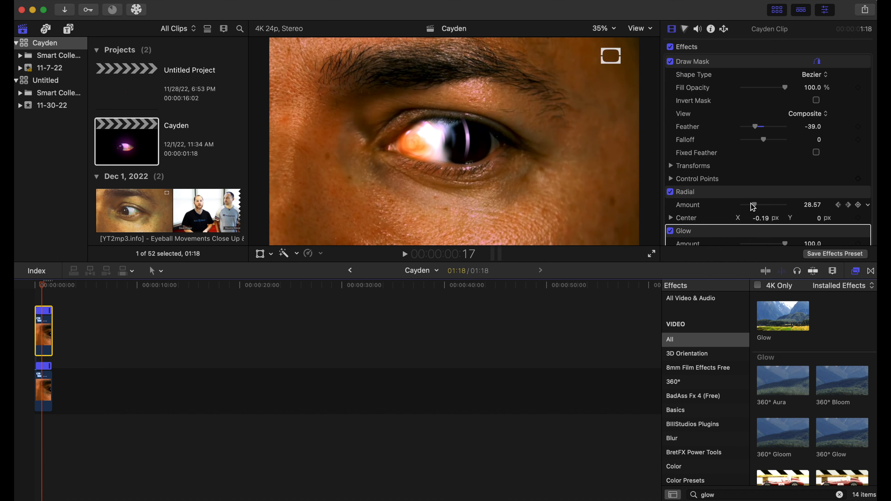
drag(753, 207, 750, 207)
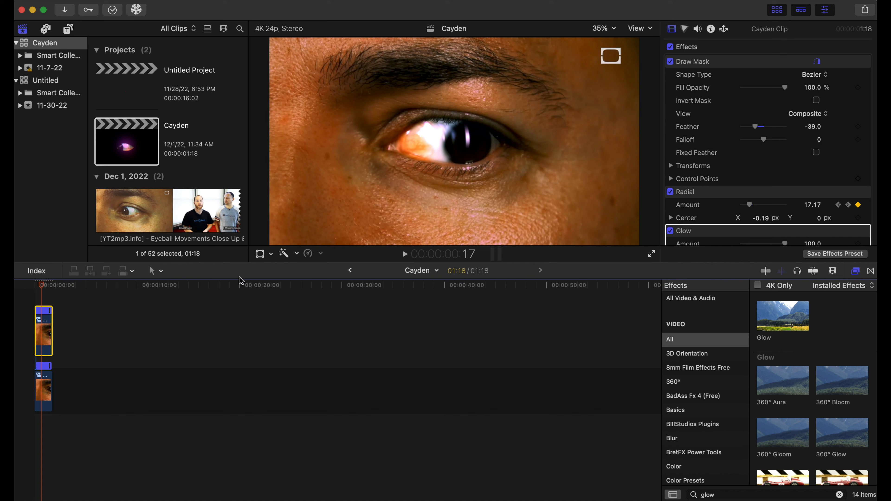
drag(41, 286, 34, 286)
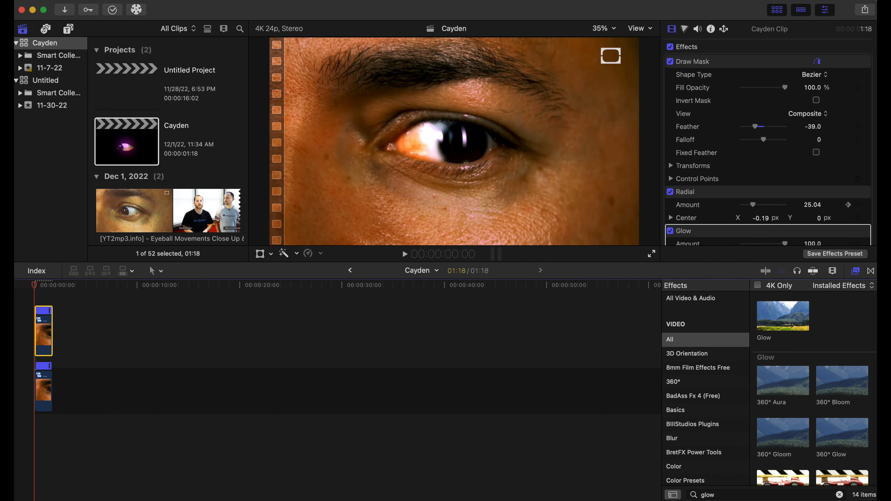
key(space)
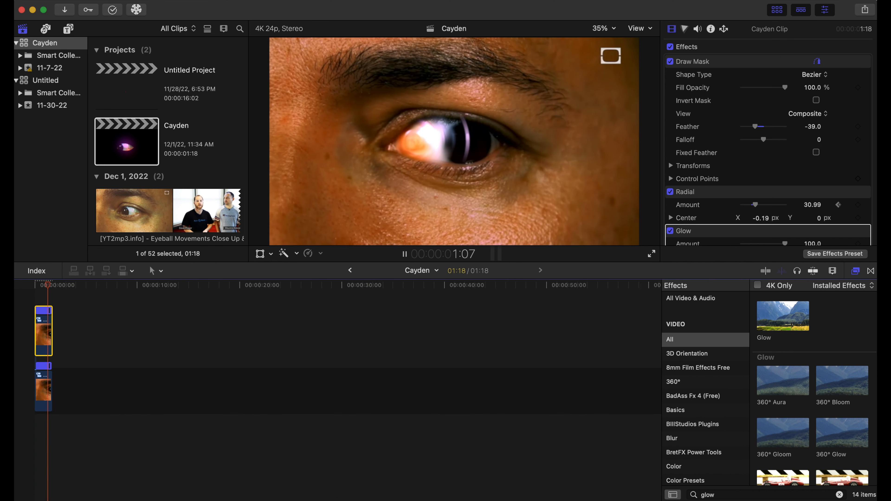